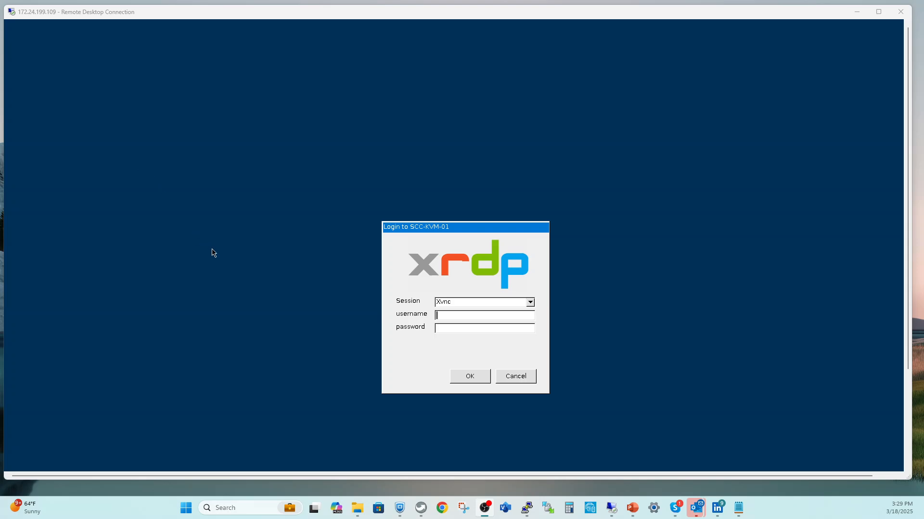
Step: Log in to SCC-KVM-01 as root with the account password
{"action": "left_click", "coordinate": [445, 314]}
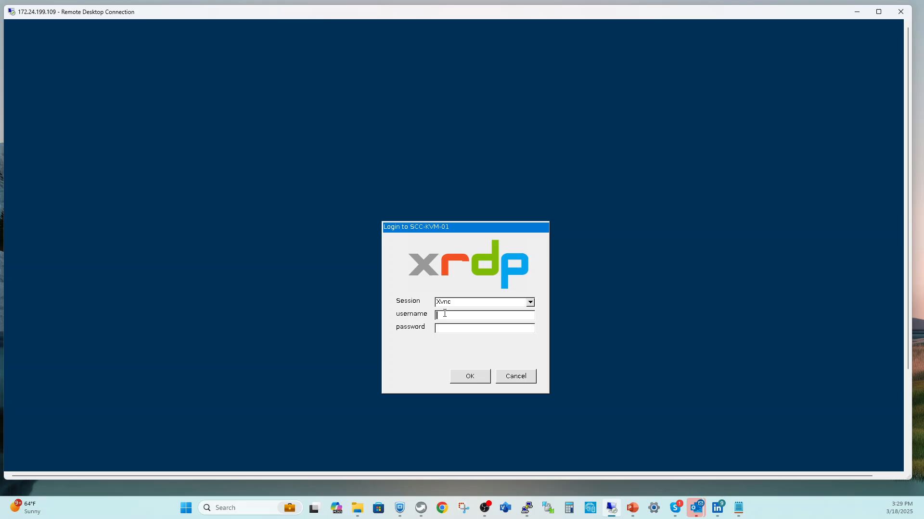
{"action": "type", "text": "root"}
{"action": "type", "text": "******"}
{"action": "key", "text": "Return"}
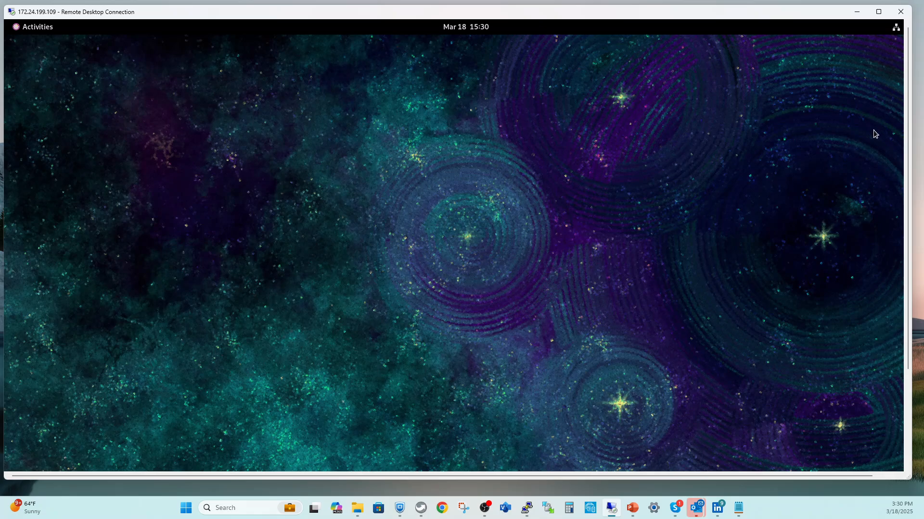
Step: Check the top-right system menu, then bring up the GNOME Activities overview
{"action": "left_click", "coordinate": [896, 28]}
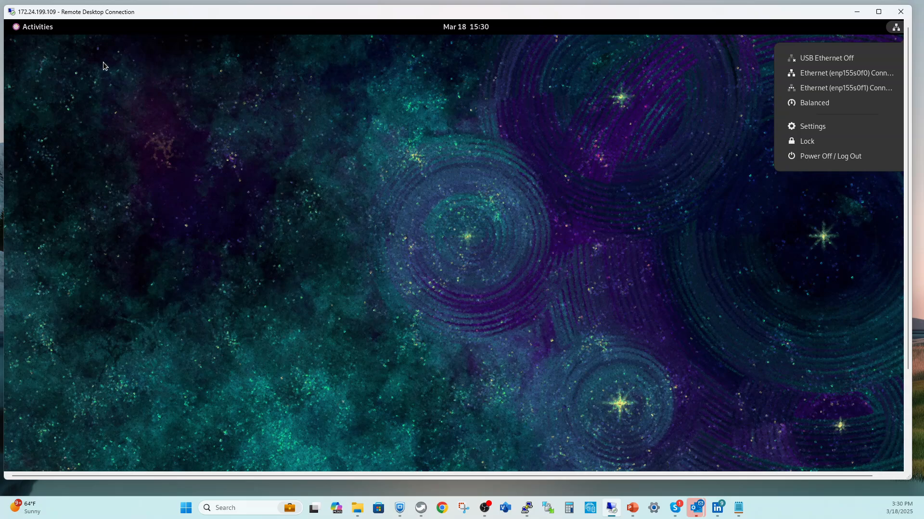
{"action": "left_click", "coordinate": [39, 30]}
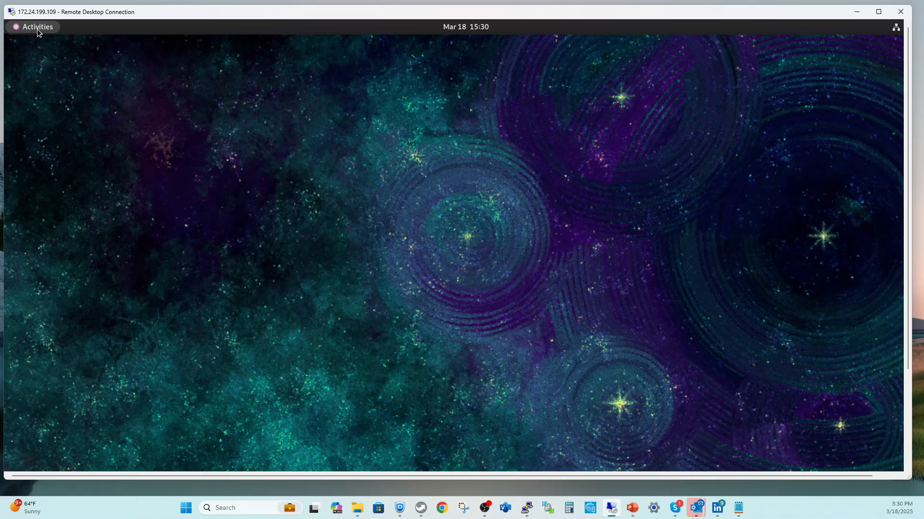
{"action": "left_click", "coordinate": [39, 30]}
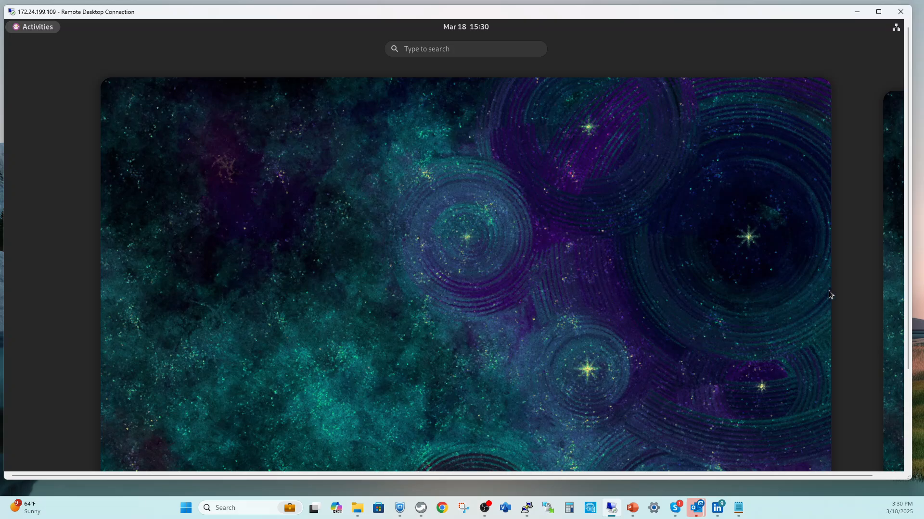
{"action": "left_click_drag", "start_coordinate": [908, 258], "coordinate": [910, 355]}
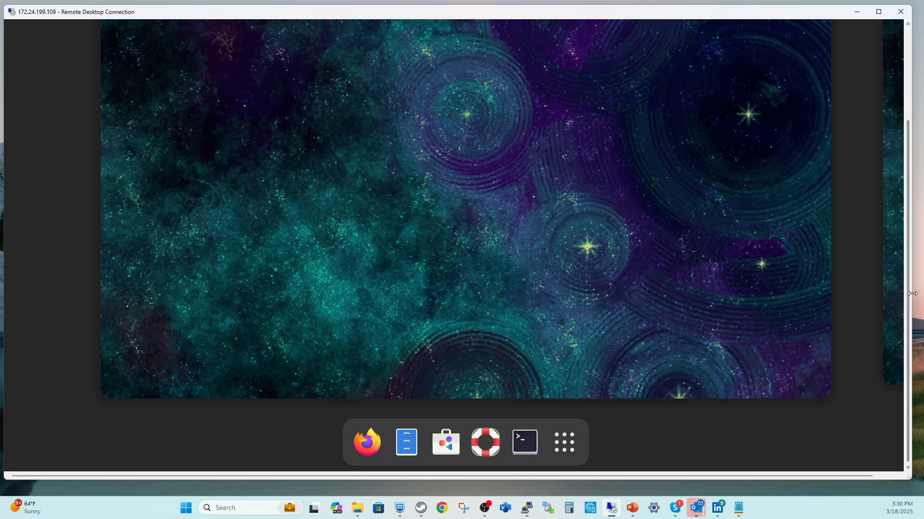
{"action": "left_click_drag", "start_coordinate": [910, 240], "coordinate": [913, 148]}
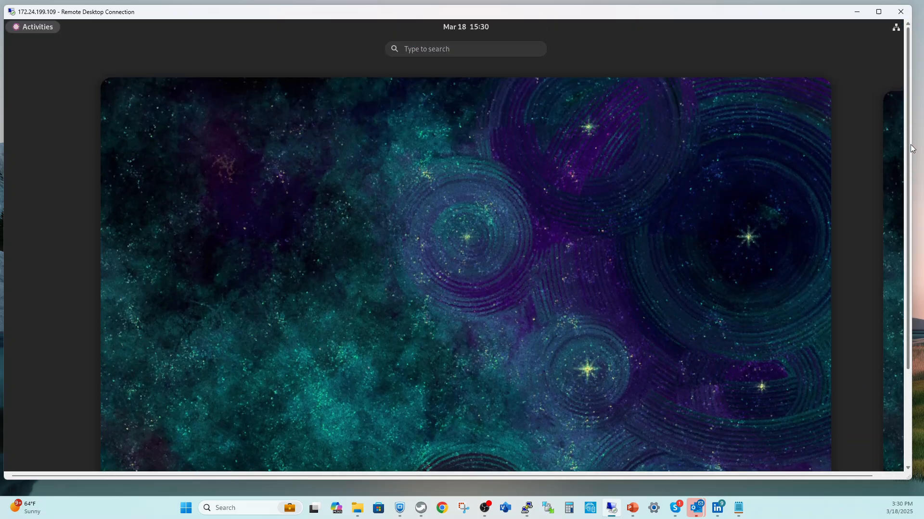
Step: Search 'vir' in Activities and launch Virtual Machine Manager
{"action": "left_click", "coordinate": [422, 53]}
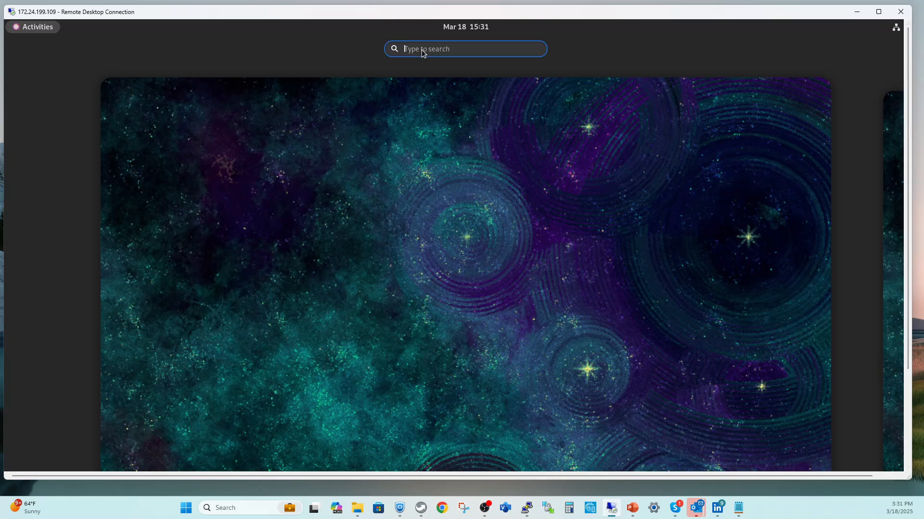
{"action": "type", "text": "vir"}
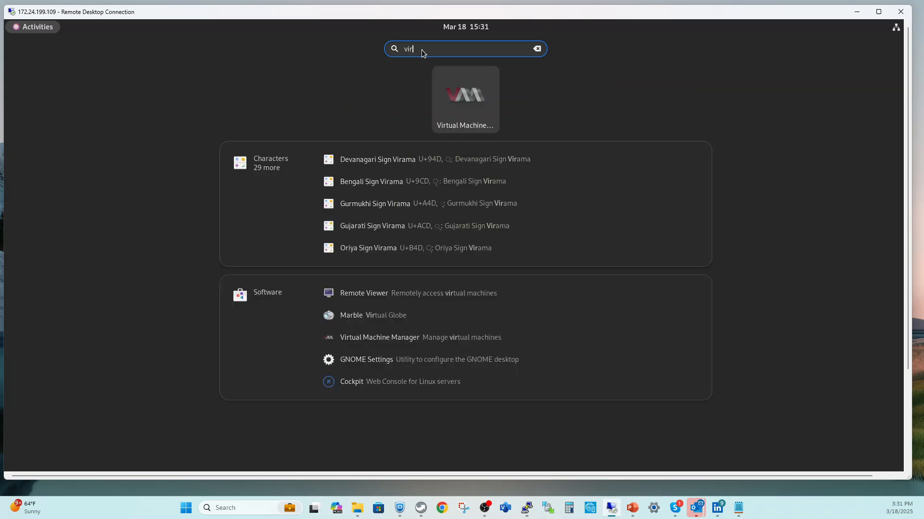
{"action": "left_click", "coordinate": [457, 94]}
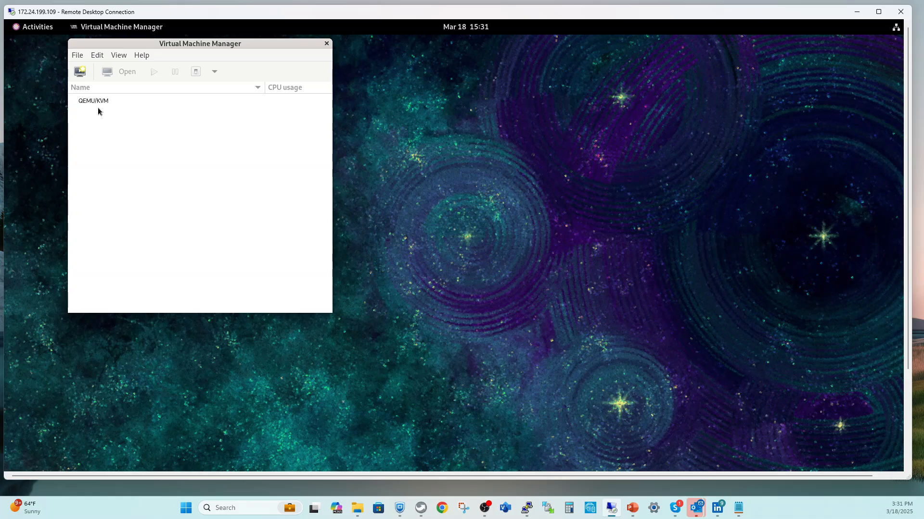
Step: Start a new VM installing from local install media and bring up the ISO volume browser
{"action": "left_click", "coordinate": [80, 72]}
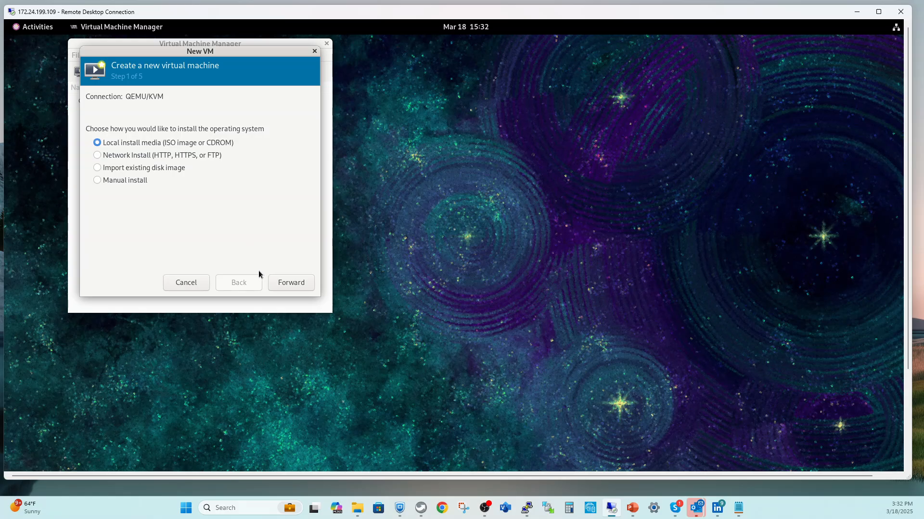
{"action": "left_click", "coordinate": [292, 286]}
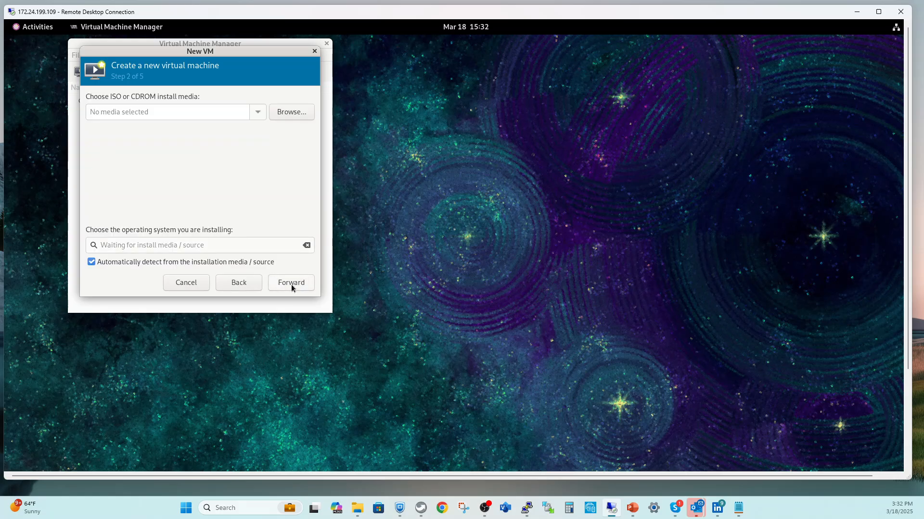
{"action": "left_click", "coordinate": [293, 114]}
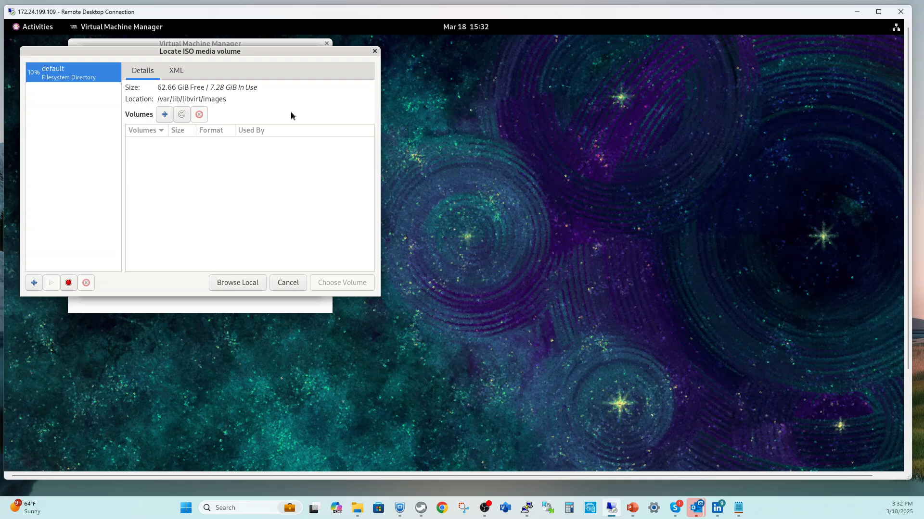
Step: Navigate the local filesystem from Computer through root's home to the OS-Repo folder
{"action": "left_click", "coordinate": [236, 283]}
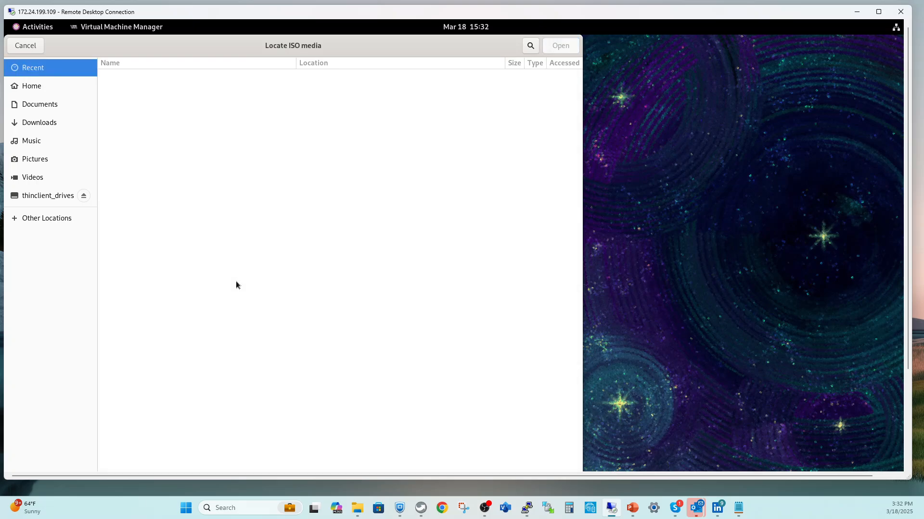
{"action": "left_click", "coordinate": [48, 222]}
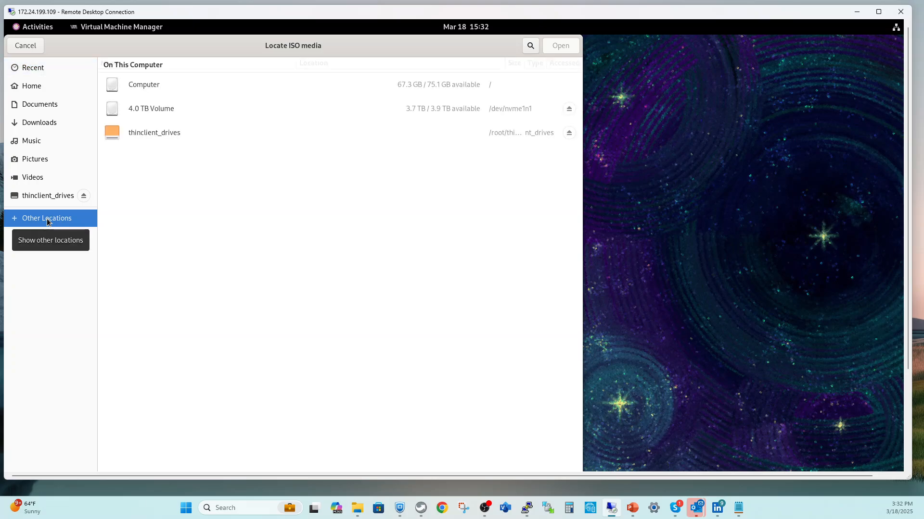
{"action": "left_click", "coordinate": [150, 87]}
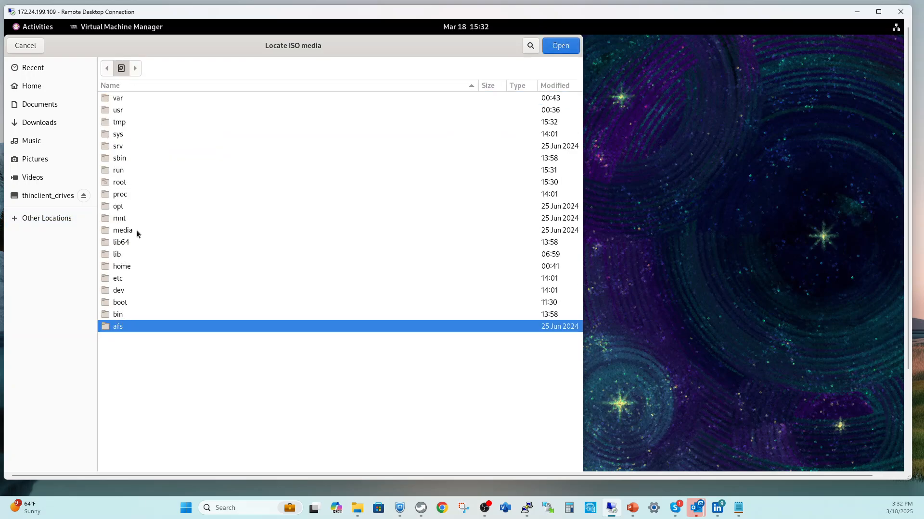
{"action": "double_click", "coordinate": [129, 182]}
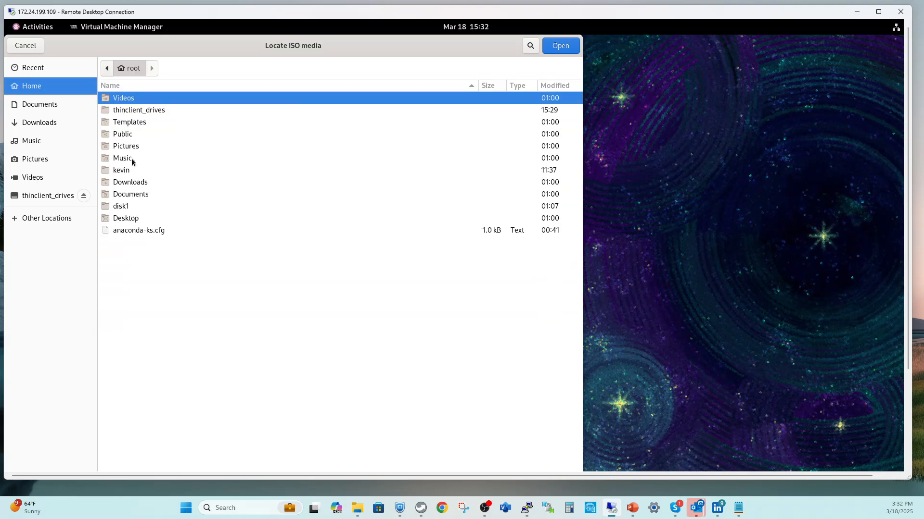
{"action": "double_click", "coordinate": [123, 171]}
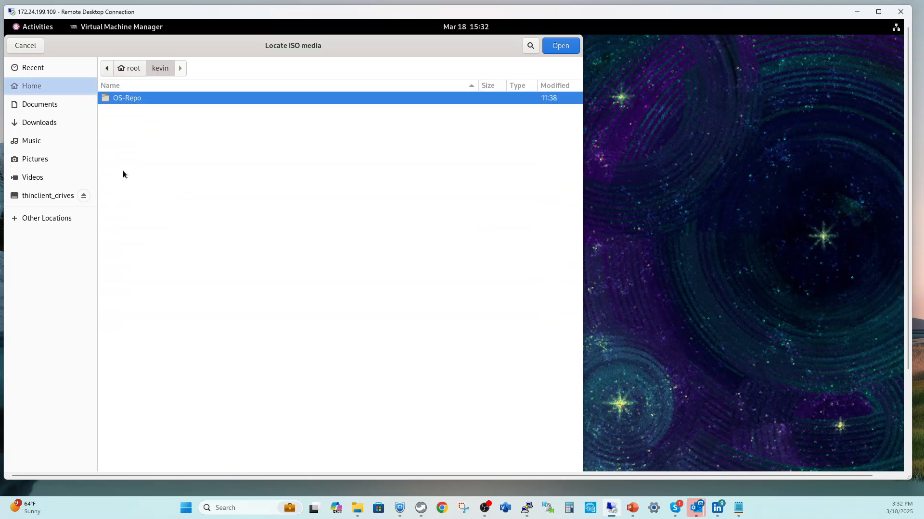
{"action": "double_click", "coordinate": [132, 98]}
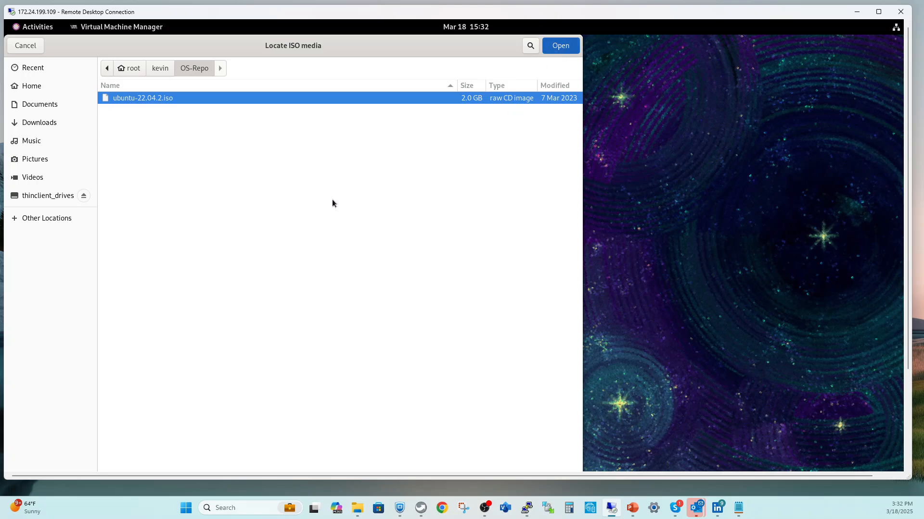
Step: Use ubuntu-22.04.2.iso as install media (Ubuntu 22.04 LTS) and accept the permissions fix
{"action": "key", "text": "Return"}
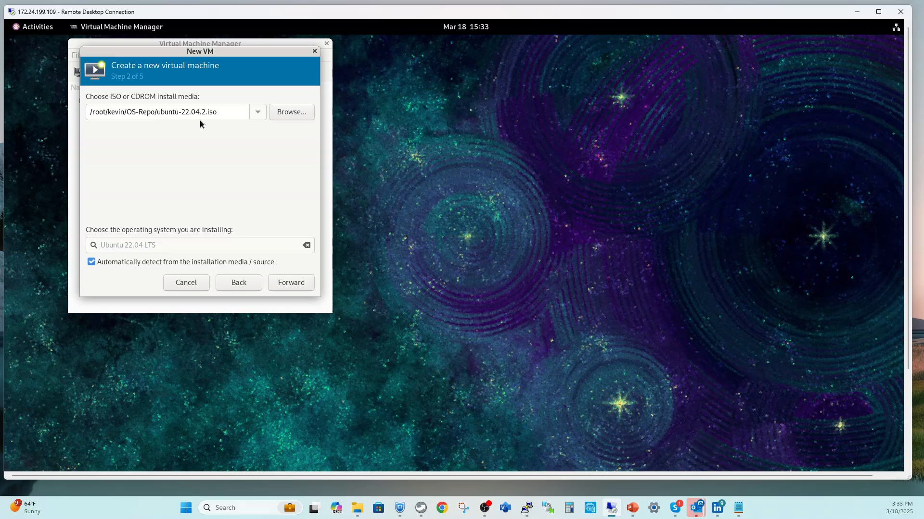
{"action": "left_click", "coordinate": [291, 284]}
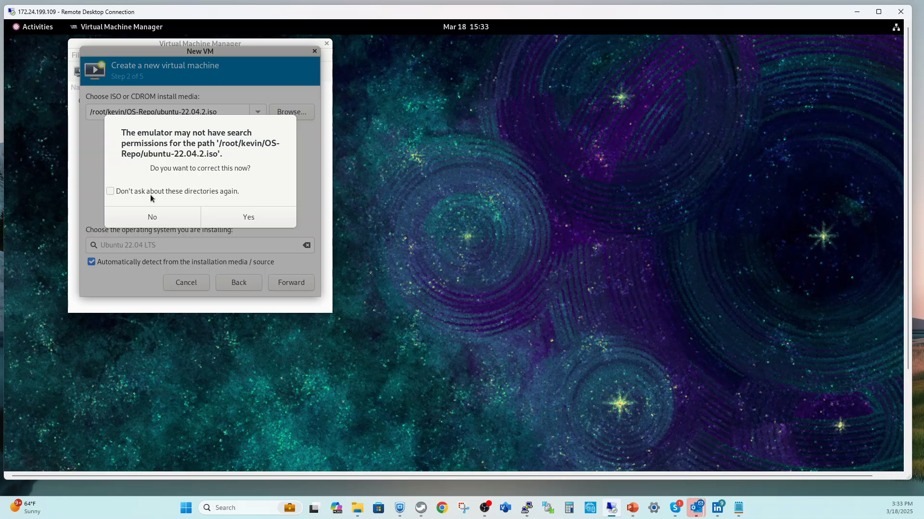
{"action": "left_click", "coordinate": [253, 220]}
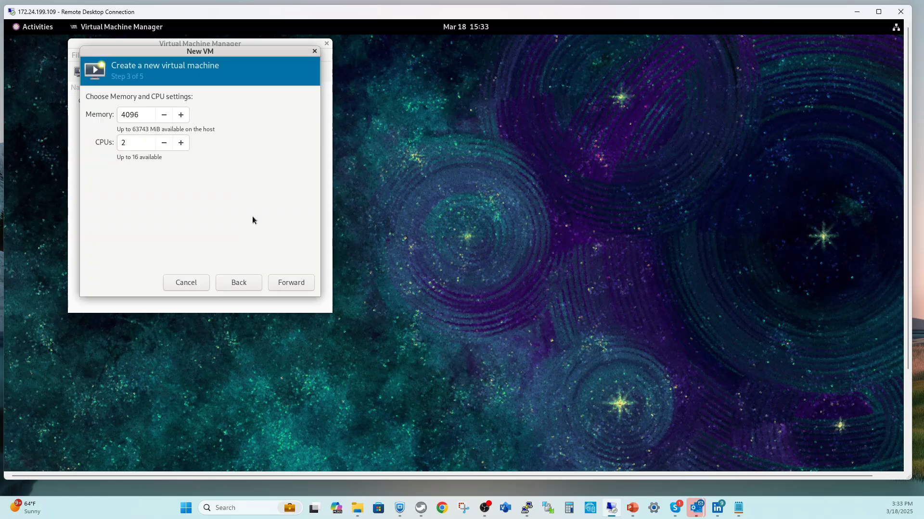
Step: Give the VM 16384 MiB of memory and 16 CPUs
{"action": "left_click", "coordinate": [143, 114]}
{"action": "key", "text": "BackSpace"}
{"action": "key", "text": "BackSpace"}
{"action": "key", "text": "BackSpace"}
{"action": "key", "text": "BackSpace"}
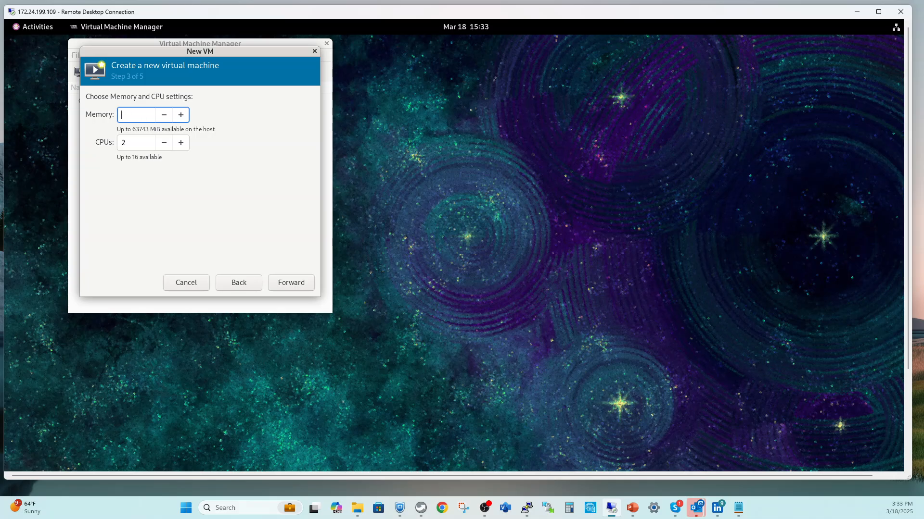
{"action": "type", "text": "16384"}
{"action": "left_click", "coordinate": [130, 141]}
{"action": "key", "text": "BackSpace"}
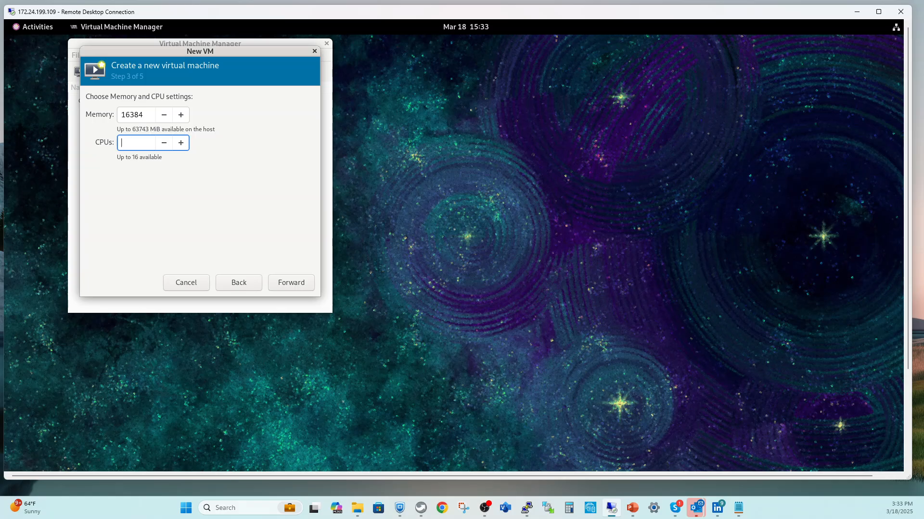
{"action": "type", "text": "16"}
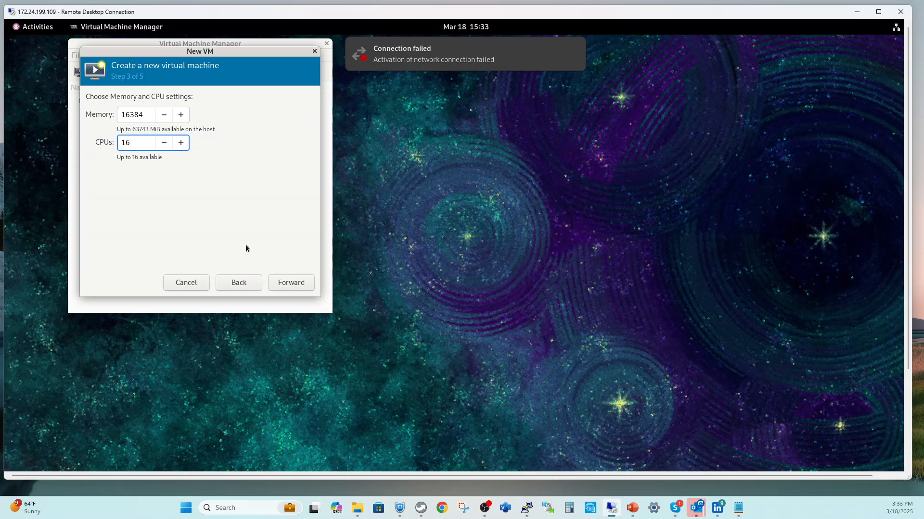
Step: Switch the VM to custom storage and bring up the storage volume manager
{"action": "left_click", "coordinate": [287, 284]}
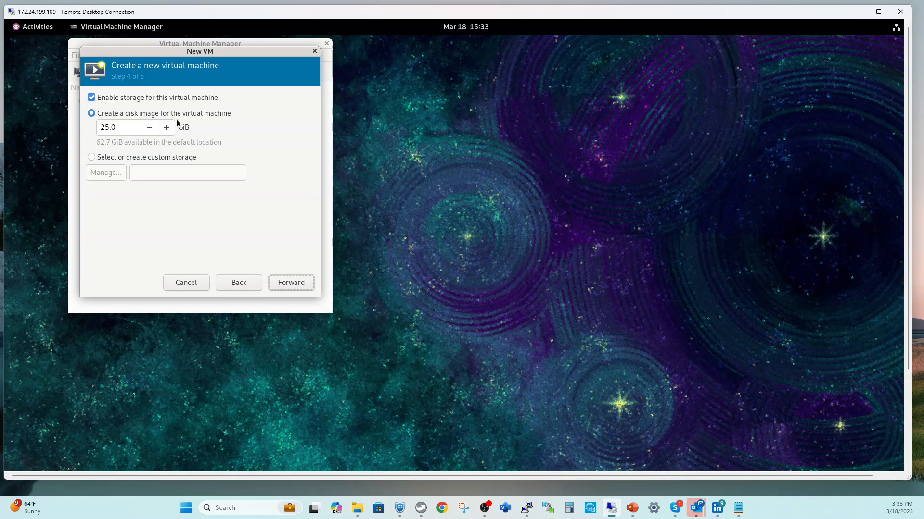
{"action": "left_click", "coordinate": [92, 158]}
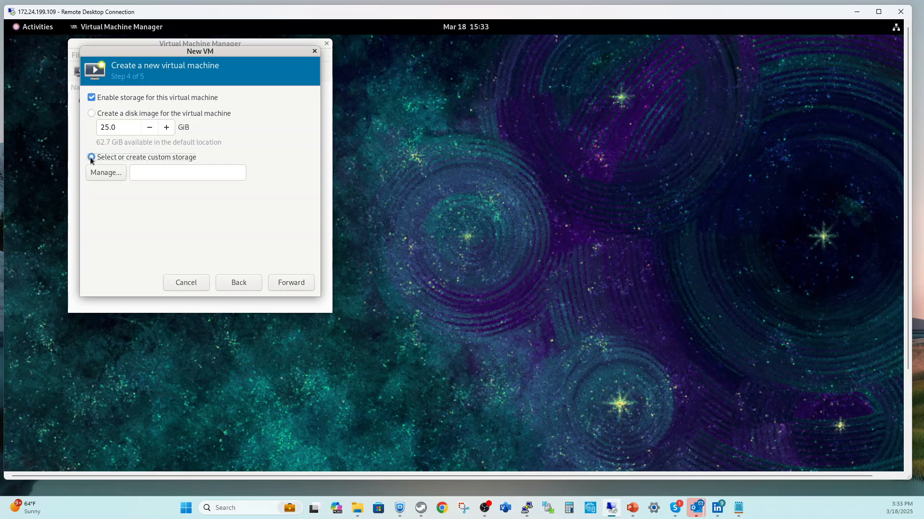
{"action": "left_click", "coordinate": [111, 176]}
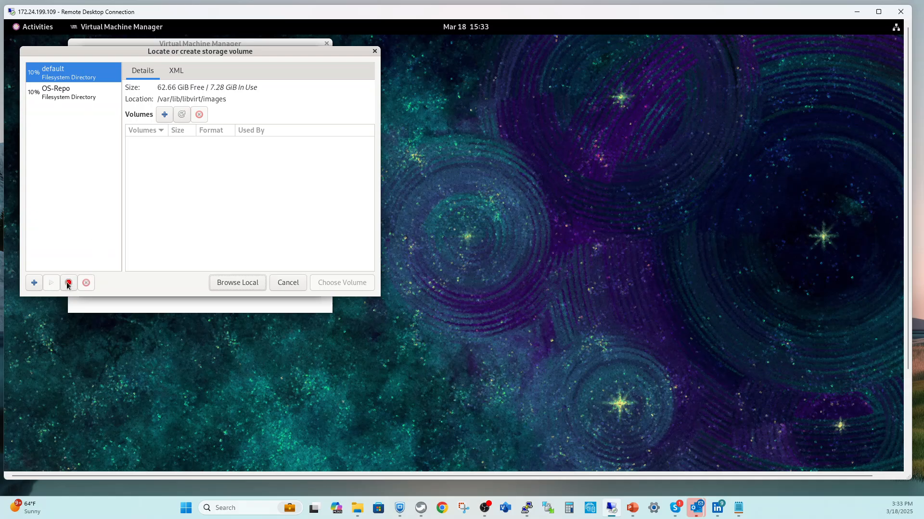
Step: Draft a directory storage pool named HA-Node-01 targeting /root/disk1 on the 4.0 TB volume
{"action": "left_click", "coordinate": [33, 283]}
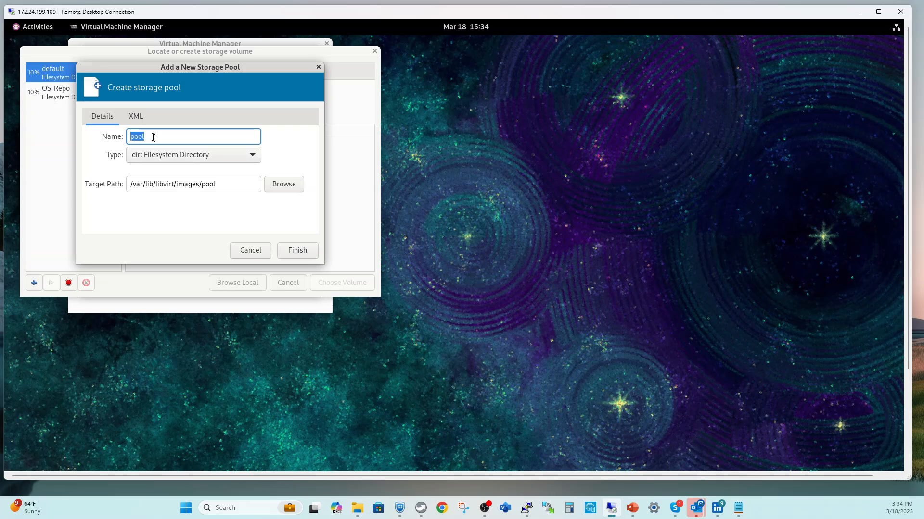
{"action": "left_click", "coordinate": [153, 136]}
{"action": "key", "text": "BackSpace"}
{"action": "key", "text": "BackSpace"}
{"action": "key", "text": "BackSpace"}
{"action": "key", "text": "BackSpace"}
{"action": "type", "text": "HA-Node-01"}
{"action": "left_click", "coordinate": [288, 185]}
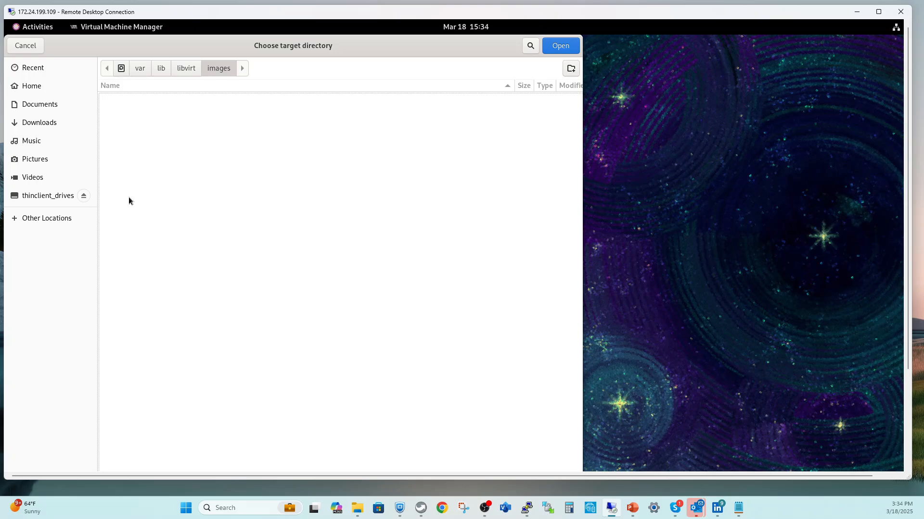
{"action": "left_click", "coordinate": [53, 220]}
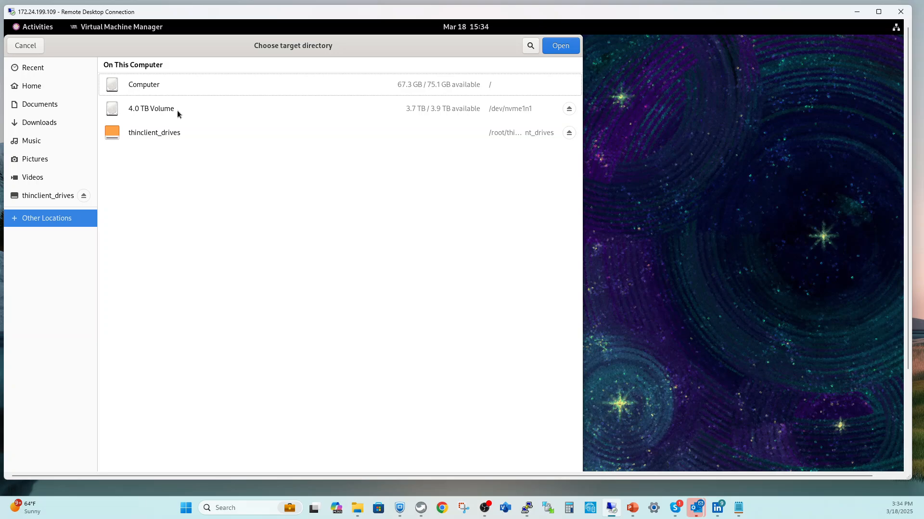
{"action": "left_click", "coordinate": [140, 110]}
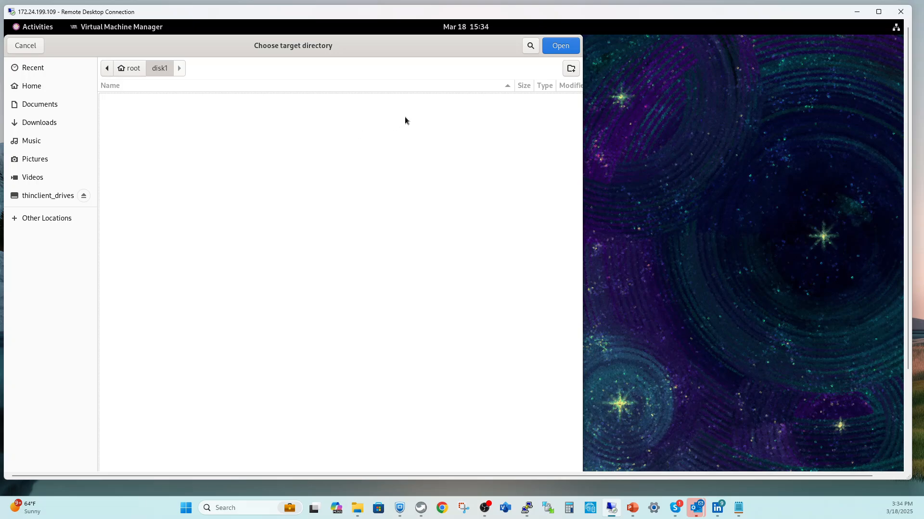
{"action": "left_click", "coordinate": [564, 47]}
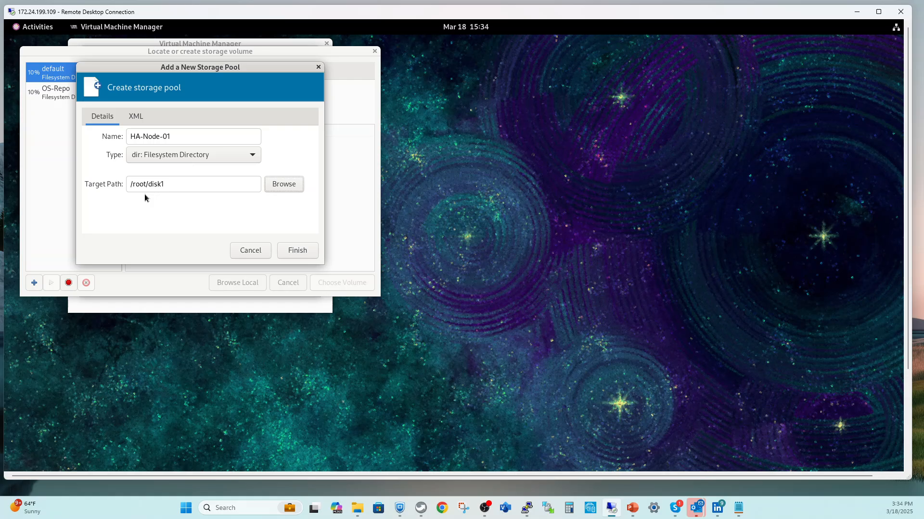
Step: Create the HA-Node-01 storage pool and begin adding a volume to it
{"action": "left_click", "coordinate": [297, 250]}
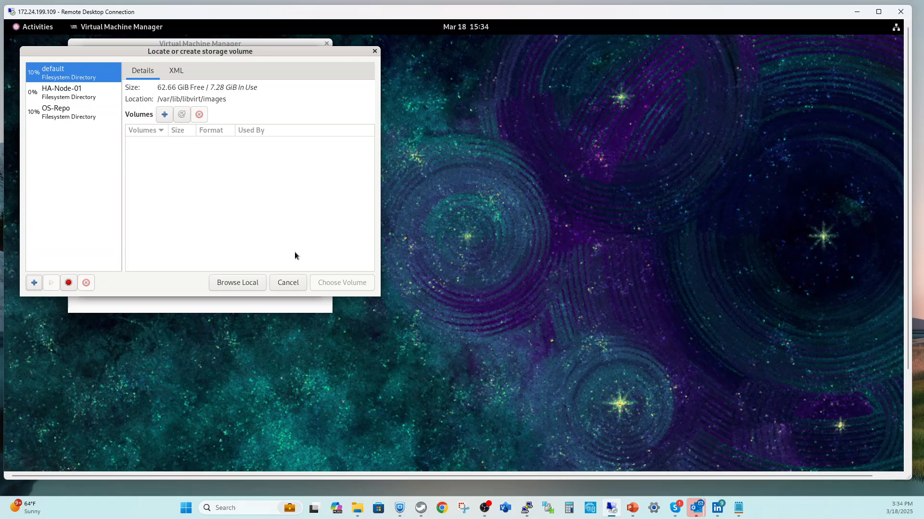
{"action": "left_click", "coordinate": [54, 95]}
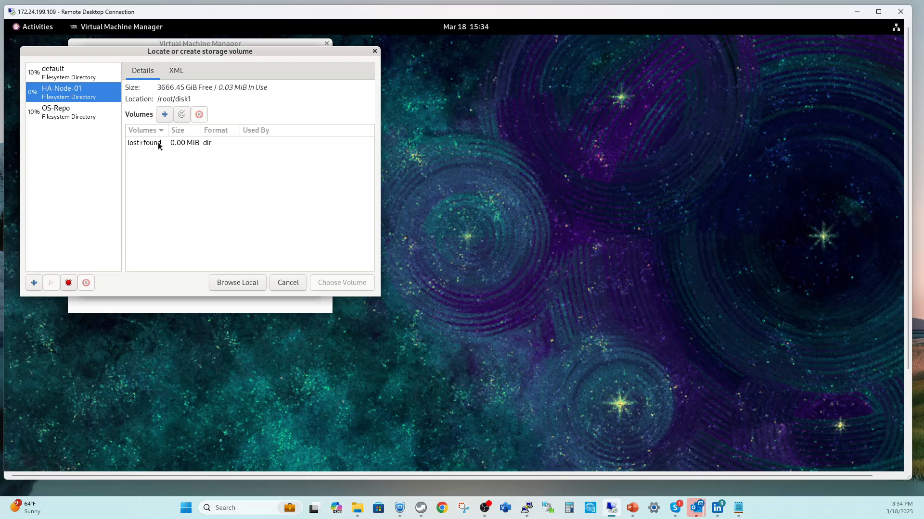
{"action": "left_click", "coordinate": [164, 115]}
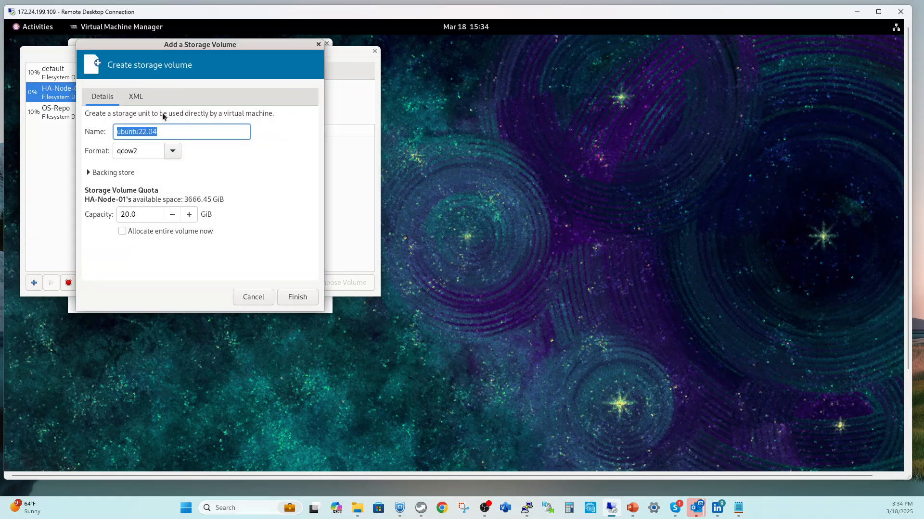
Step: Create a 600 GiB volume named HA-Node-01 in that pool
{"action": "left_click", "coordinate": [165, 132]}
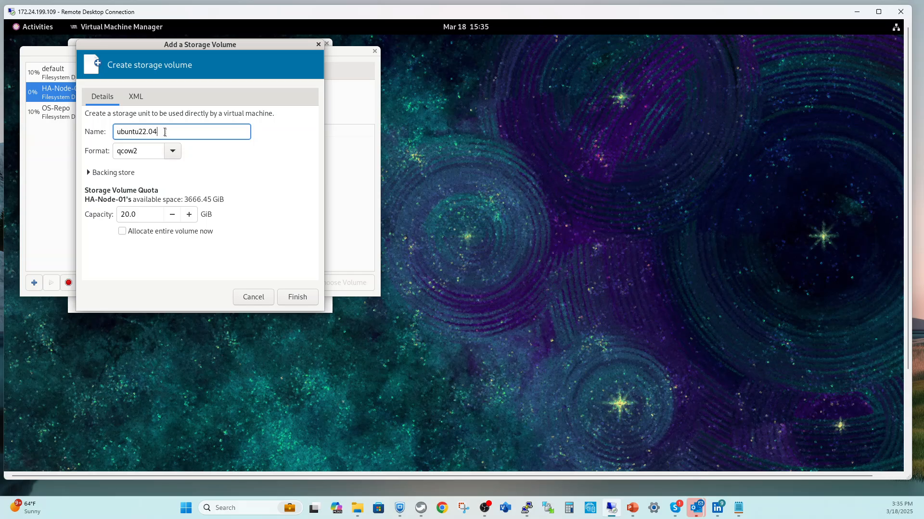
{"action": "key", "text": "BackSpace"}
{"action": "key", "text": "BackSpace"}
{"action": "key", "text": "BackSpace"}
{"action": "key", "text": "BackSpace"}
{"action": "key", "text": "BackSpace"}
{"action": "key", "text": "BackSpace"}
{"action": "key", "text": "BackSpace"}
{"action": "key", "text": "BackSpace"}
{"action": "key", "text": "BackSpace"}
{"action": "key", "text": "BackSpace"}
{"action": "key", "text": "BackSpace"}
{"action": "type", "text": "Ha"}
{"action": "key", "text": "BackSpace"}
{"action": "type", "text": "A-Node-01"}
{"action": "left_click", "coordinate": [143, 214]}
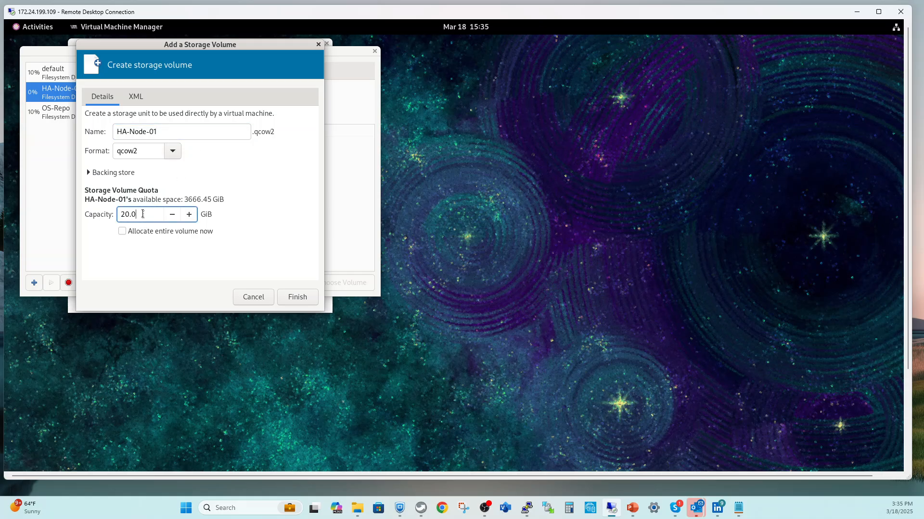
{"action": "key", "text": "BackSpace"}
{"action": "key", "text": "BackSpace"}
{"action": "key", "text": "BackSpace"}
{"action": "key", "text": "BackSpace"}
{"action": "type", "text": "600"}
{"action": "left_click", "coordinate": [299, 297]}
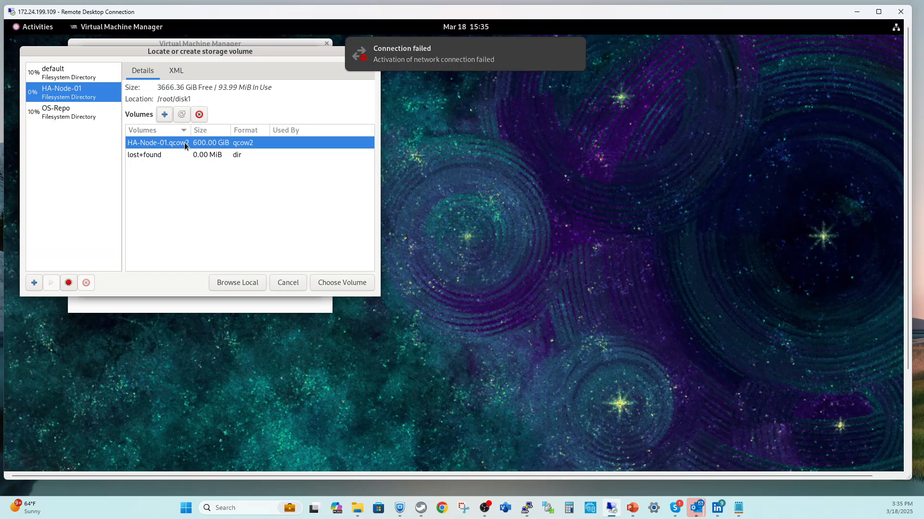
Step: Use HA-Node-01.qcow2 as the disk, name the VM HA-Node-01, and confirm bridge device br0
{"action": "left_click", "coordinate": [330, 286]}
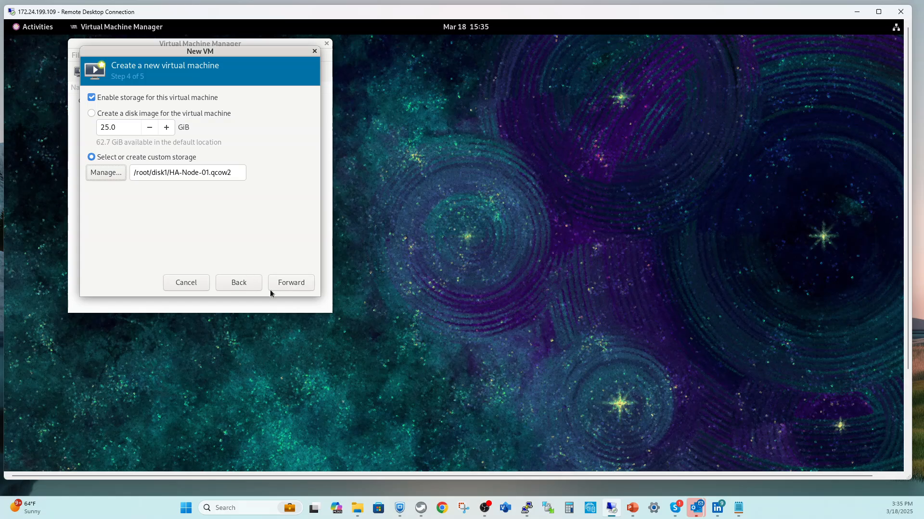
{"action": "left_click", "coordinate": [288, 283]}
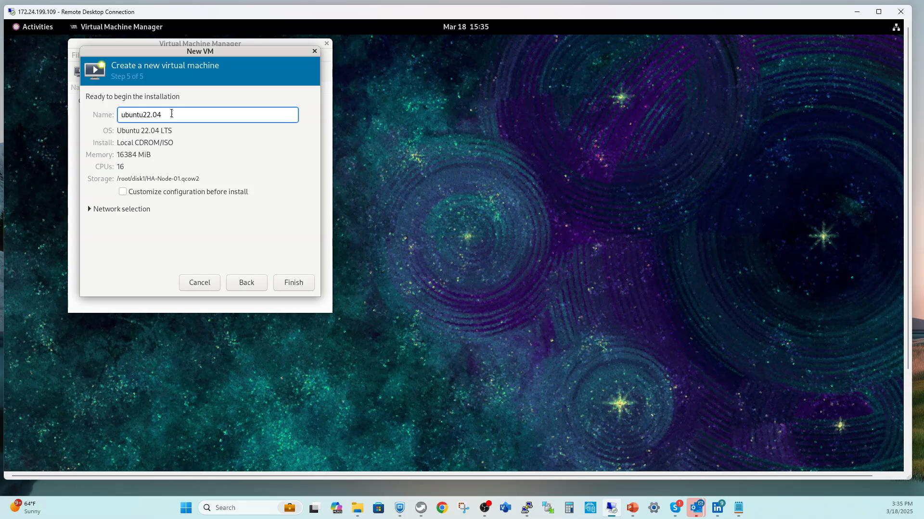
{"action": "key", "text": "BackSpace"}
{"action": "key", "text": "BackSpace"}
{"action": "key", "text": "BackSpace"}
{"action": "key", "text": "BackSpace"}
{"action": "key", "text": "BackSpace"}
{"action": "key", "text": "BackSpace"}
{"action": "key", "text": "BackSpace"}
{"action": "key", "text": "BackSpace"}
{"action": "key", "text": "BackSpace"}
{"action": "key", "text": "BackSpace"}
{"action": "key", "text": "BackSpace"}
{"action": "type", "text": "HA-NO"}
{"action": "key", "text": "BackSpace"}
{"action": "type", "text": "ode-01"}
{"action": "left_click", "coordinate": [107, 210]}
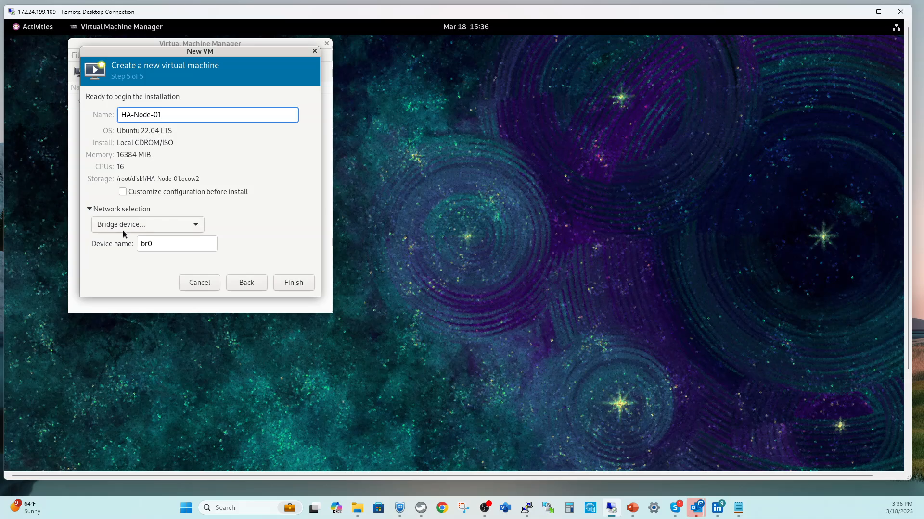
Step: Create HA-Node-01 and boot the 'Try or Install Ubuntu Server' GRUB entry
{"action": "left_click", "coordinate": [293, 283]}
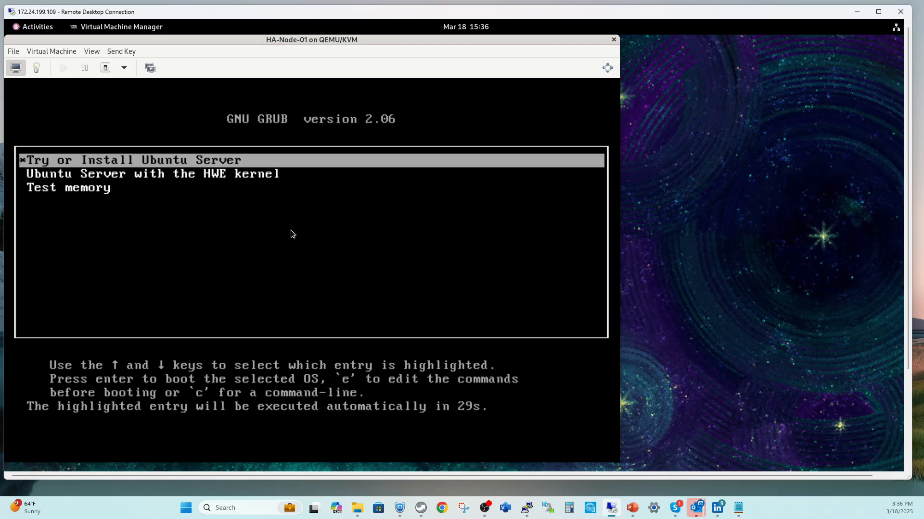
{"action": "key", "text": "Return"}
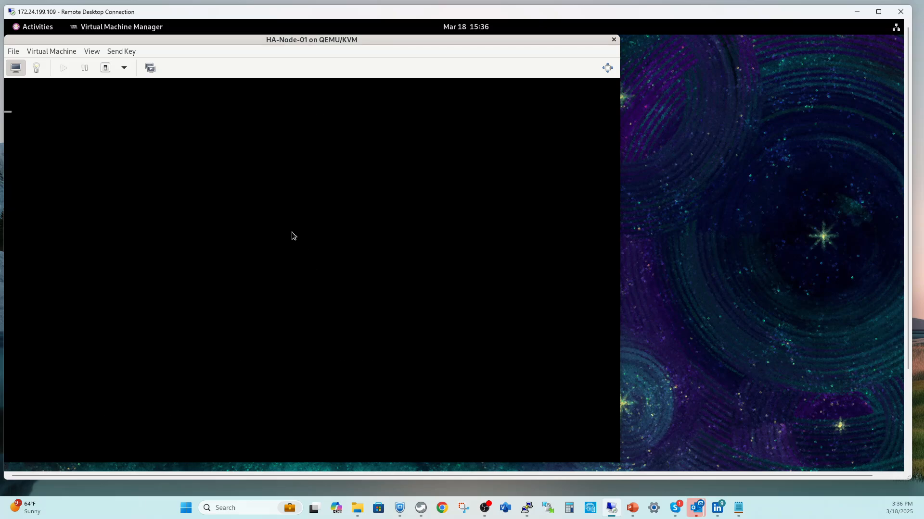